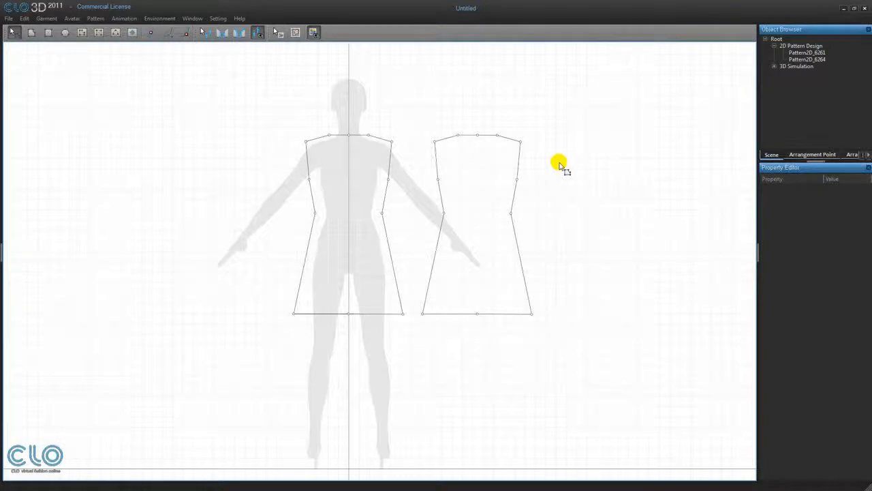
- Reveal the 3D garment view beside the 2D pattern view and synchronize the two dress pieces into it
{"action": "left_click_drag", "start_coordinate": [6, 249], "coordinate": [366, 249]}
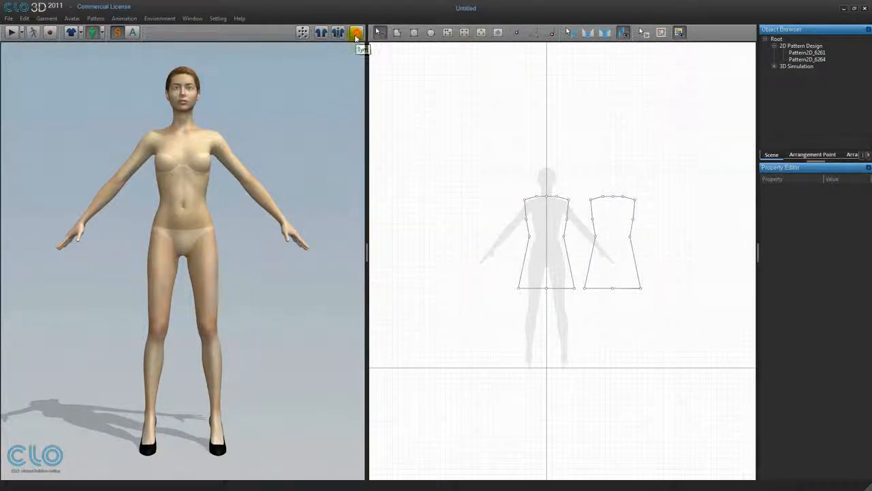
{"action": "left_click", "coordinate": [356, 33]}
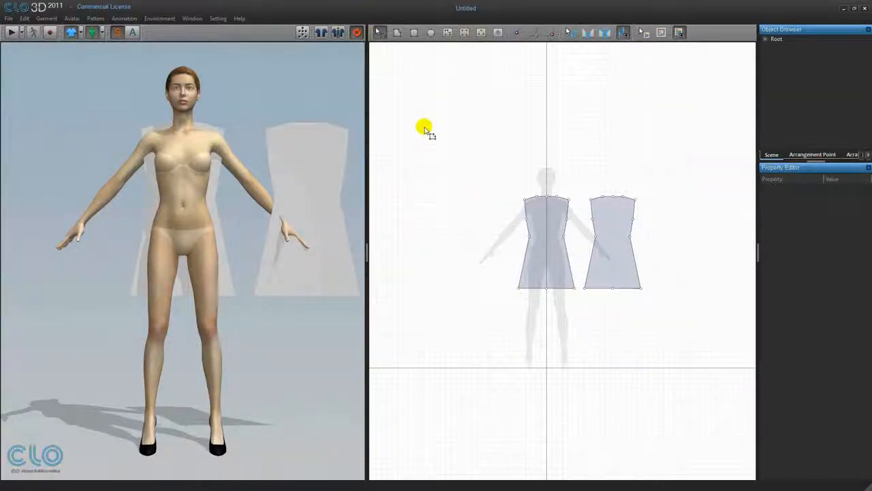
{"action": "left_click", "coordinate": [356, 32]}
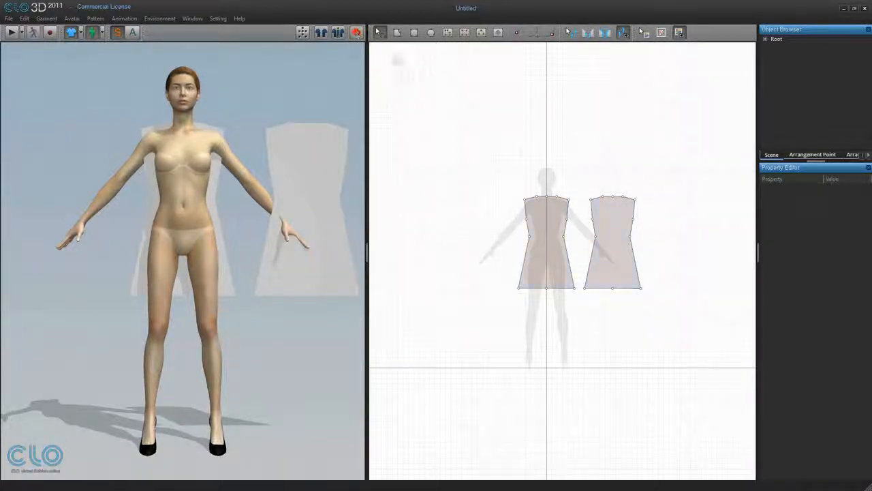
- Draw a square pattern piece above the dress pieces and synchronize it into the 3D view
{"action": "scroll", "coordinate": [578, 158], "scroll_direction": "up", "scroll_amount": 5}
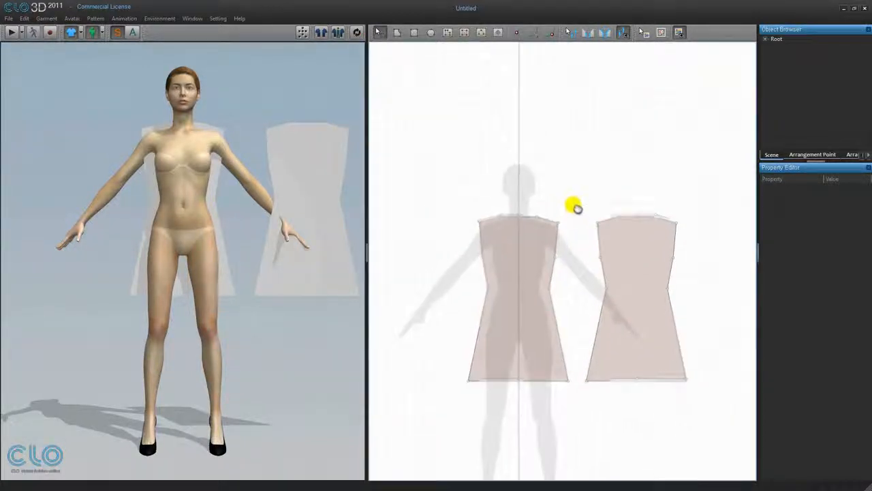
{"action": "left_click", "coordinate": [414, 32]}
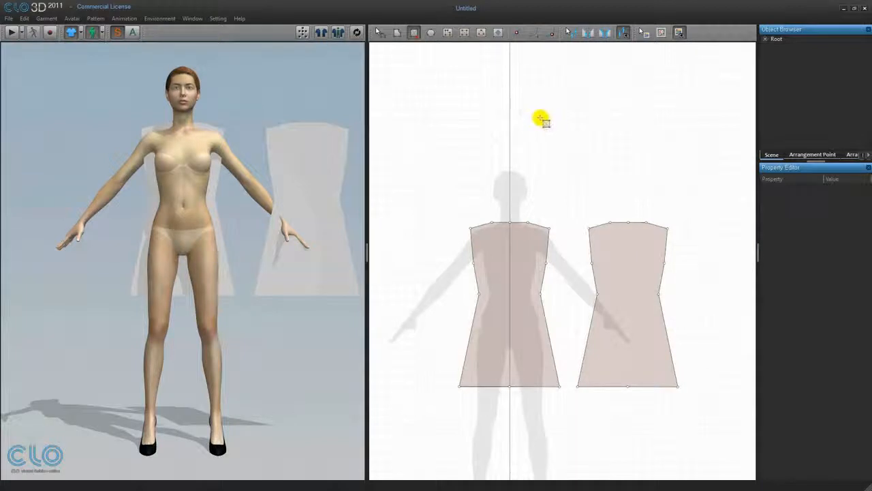
{"action": "left_click_drag", "start_coordinate": [539, 121], "coordinate": [601, 182]}
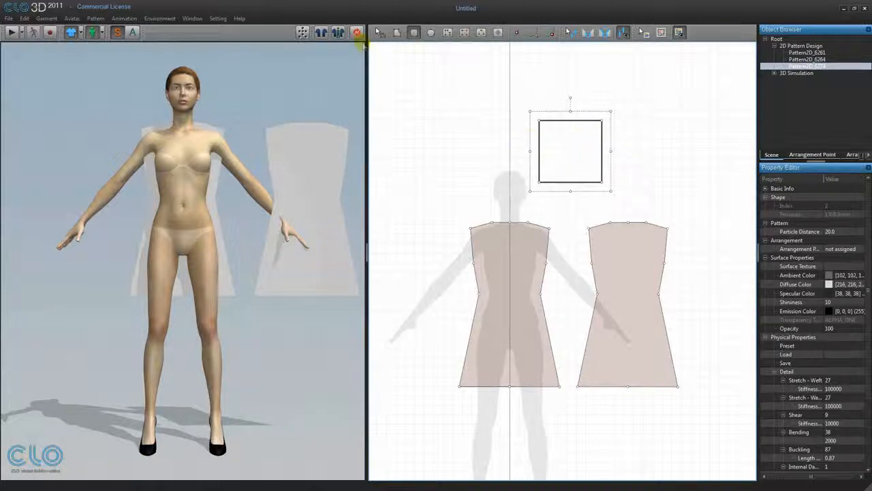
{"action": "left_click", "coordinate": [358, 34]}
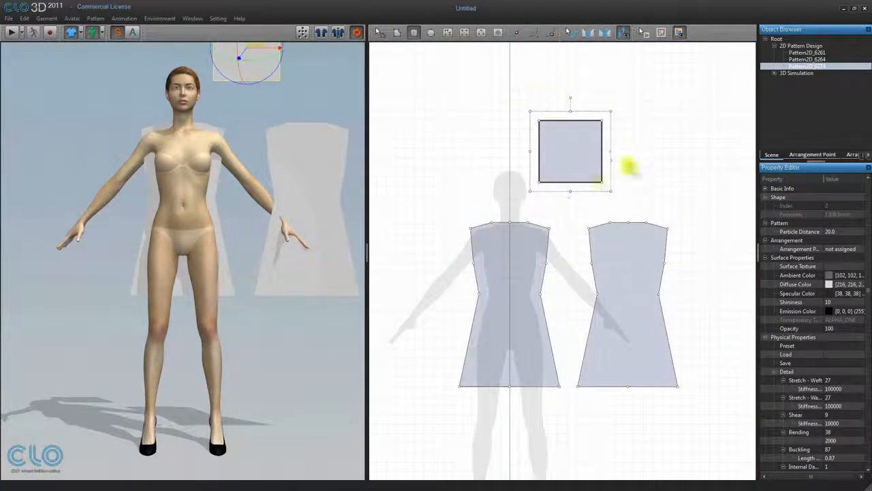
{"action": "scroll", "coordinate": [308, 128], "scroll_direction": "down", "scroll_amount": 3}
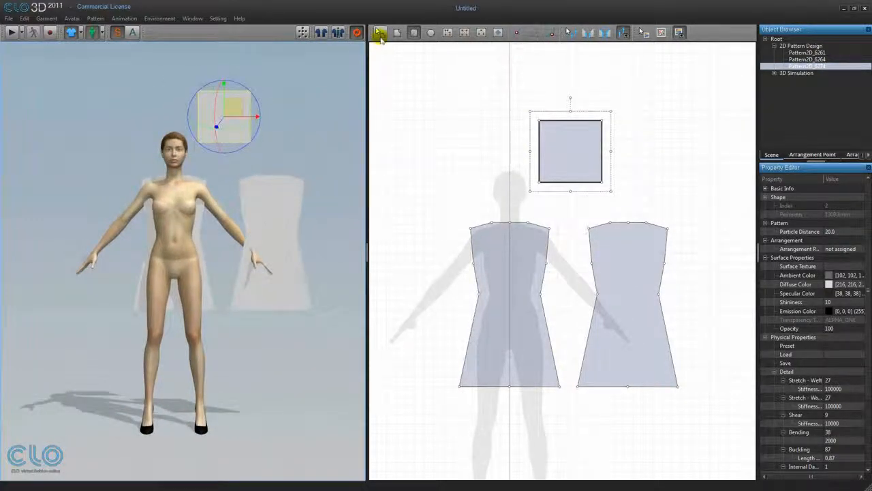
- Widen the square into a rectangle by moving its left edge outward twice, synchronizing the 3D view after each change
{"action": "left_click", "coordinate": [379, 33]}
{"action": "left_click_drag", "start_coordinate": [538, 151], "coordinate": [525, 148]}
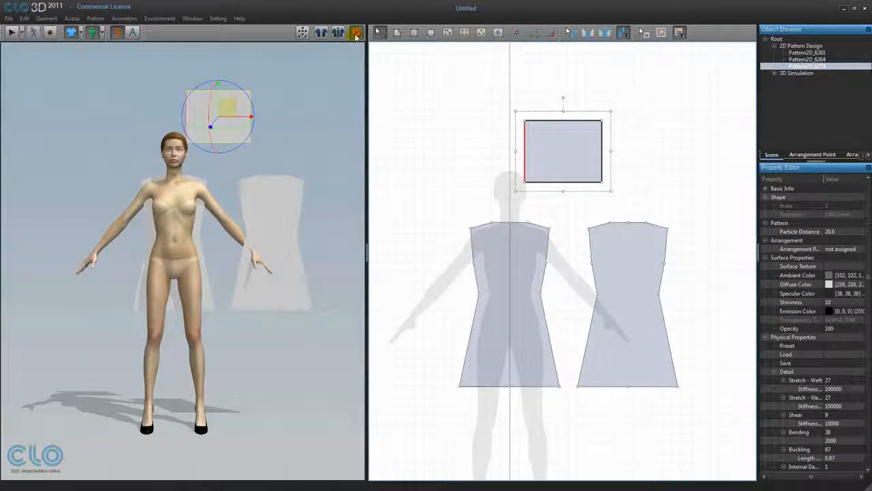
{"action": "left_click", "coordinate": [357, 33]}
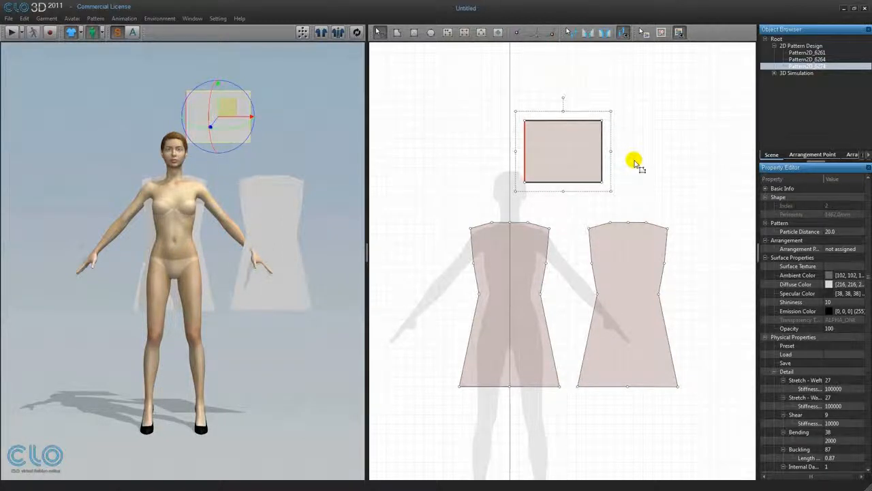
{"action": "left_click_drag", "start_coordinate": [524, 148], "coordinate": [495, 139]}
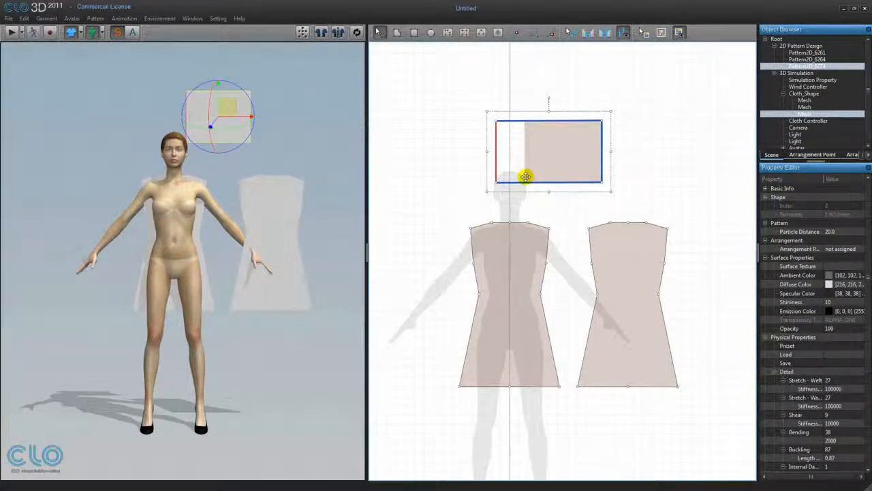
{"action": "left_click", "coordinate": [357, 33]}
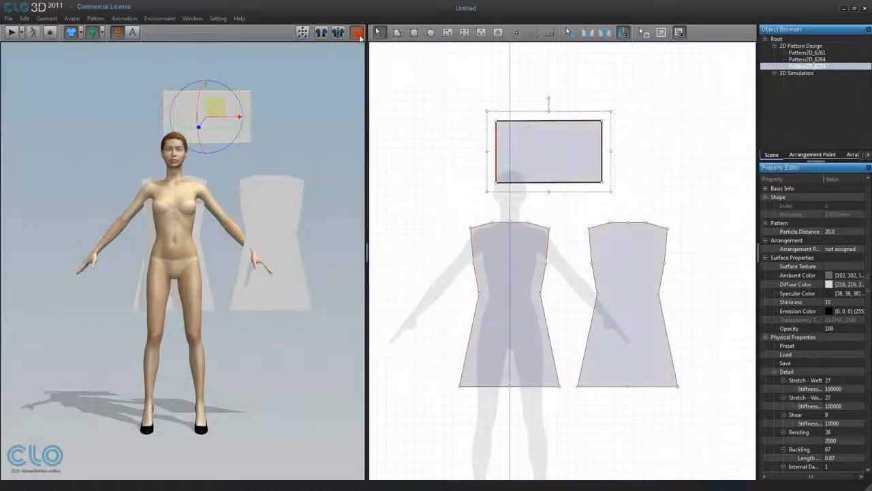
{"action": "left_click", "coordinate": [330, 124]}
- Move the rectangular piece around beside the avatar's head in 3D, both freely and along the gizmo's axis
{"action": "scroll", "coordinate": [324, 201], "scroll_direction": "up", "scroll_amount": 2}
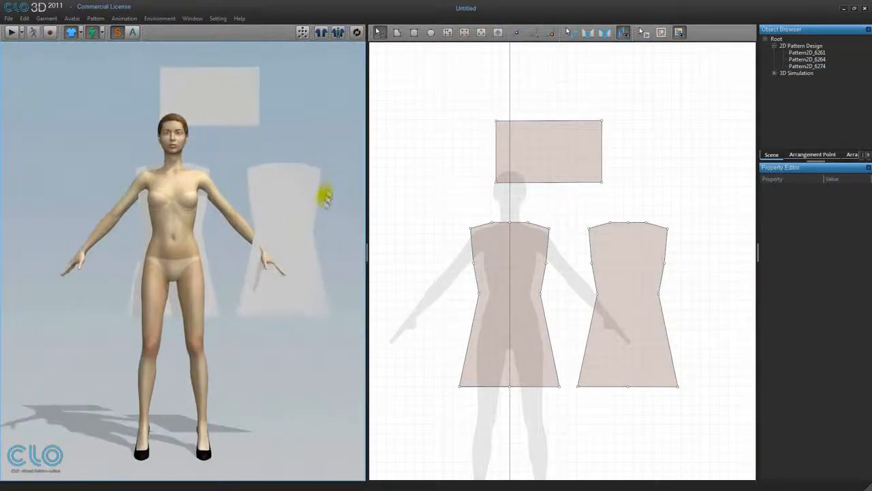
{"action": "middle_click_drag", "start_coordinate": [324, 184], "coordinate": [326, 214]}
{"action": "scroll", "coordinate": [317, 207], "scroll_direction": "up", "scroll_amount": 3}
{"action": "middle_click_drag", "start_coordinate": [313, 167], "coordinate": [309, 181]}
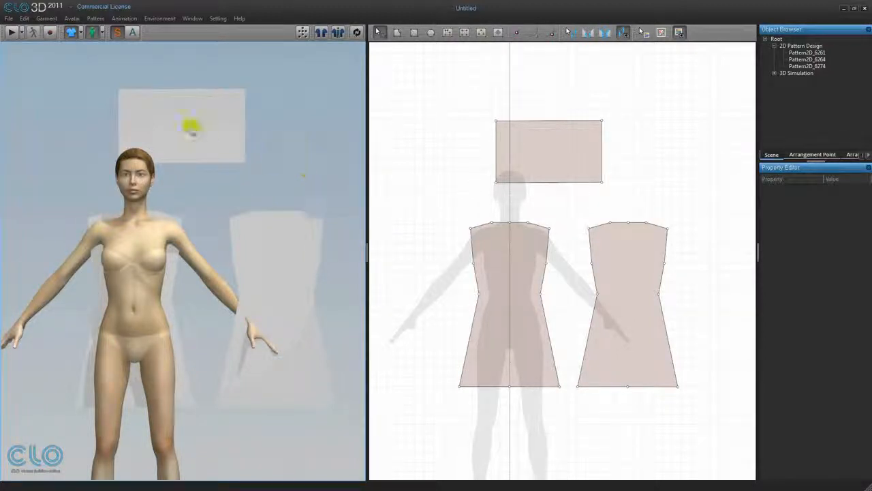
{"action": "left_click", "coordinate": [179, 127]}
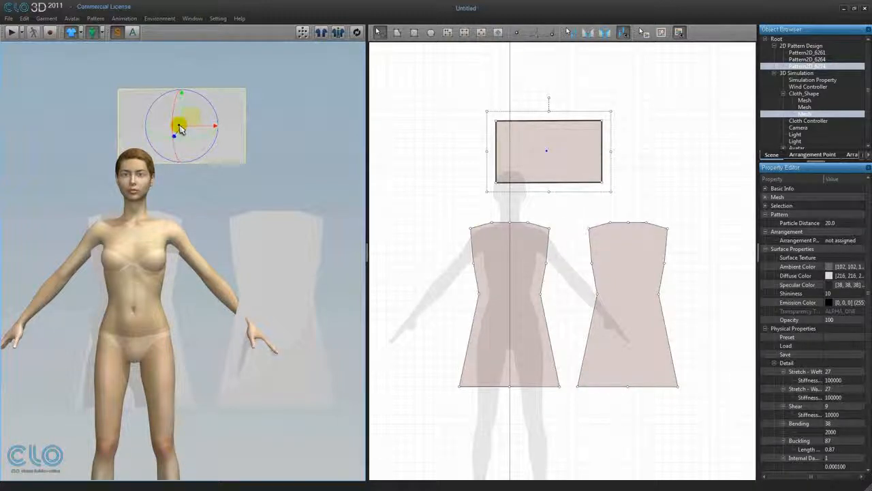
{"action": "mouse_move", "coordinate": [179, 127]}
{"action": "left_mouse_down"}
{"action": "mouse_move", "coordinate": [173, 122]}
{"action": "mouse_move", "coordinate": [199, 167]}
{"action": "mouse_move", "coordinate": [148, 150]}
{"action": "mouse_move", "coordinate": [162, 104]}
{"action": "mouse_move", "coordinate": [153, 133]}
{"action": "mouse_move", "coordinate": [198, 126]}
{"action": "mouse_move", "coordinate": [191, 118]}
{"action": "mouse_move", "coordinate": [218, 189]}
{"action": "mouse_move", "coordinate": [101, 111]}
{"action": "mouse_move", "coordinate": [179, 59]}
{"action": "mouse_move", "coordinate": [288, 136]}
{"action": "mouse_move", "coordinate": [140, 248]}
{"action": "mouse_move", "coordinate": [107, 97]}
{"action": "mouse_move", "coordinate": [257, 101]}
{"action": "mouse_move", "coordinate": [185, 253]}
{"action": "mouse_move", "coordinate": [88, 123]}
{"action": "mouse_move", "coordinate": [180, 110]}
{"action": "left_mouse_up"}
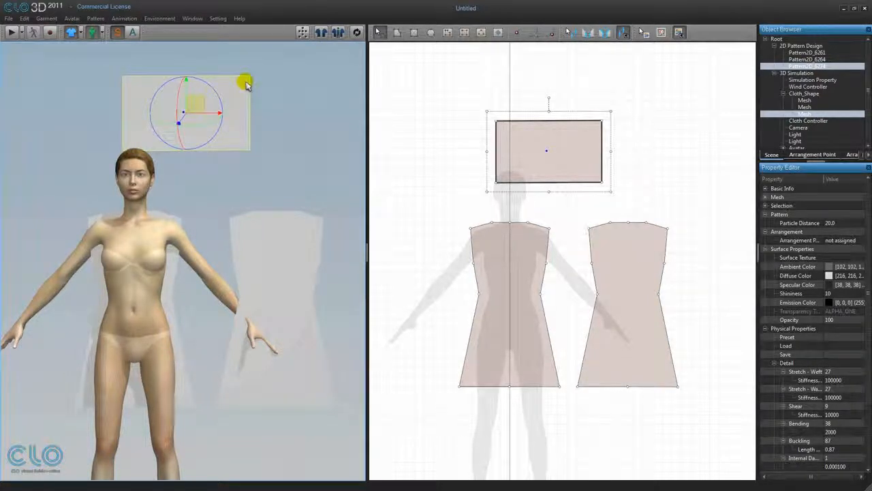
{"action": "left_click_drag", "start_coordinate": [243, 84], "coordinate": [238, 101]}
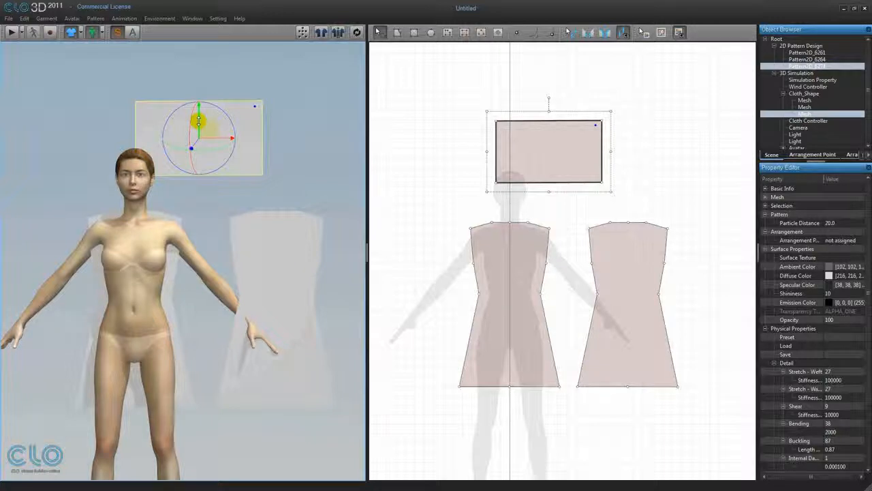
{"action": "left_click_drag", "start_coordinate": [199, 122], "coordinate": [220, 142]}
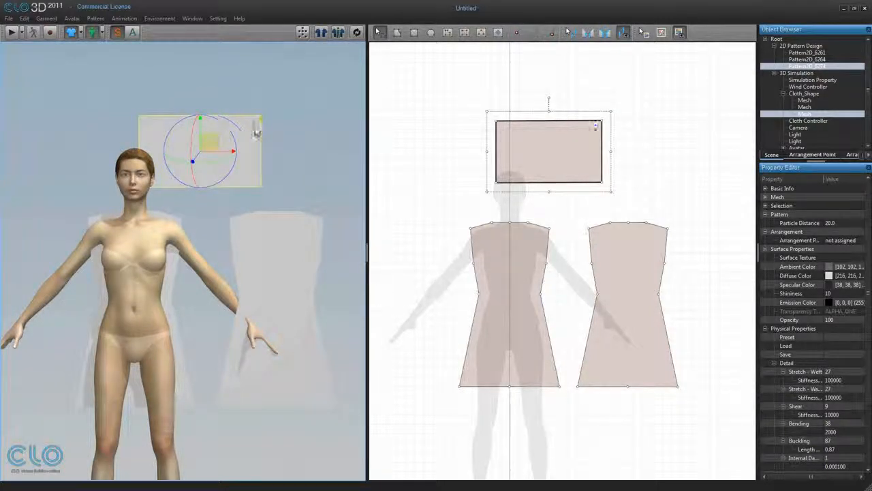
{"action": "mouse_move", "coordinate": [253, 127]}
{"action": "left_mouse_down"}
{"action": "mouse_move", "coordinate": [252, 79]}
{"action": "mouse_move", "coordinate": [253, 129]}
{"action": "mouse_move", "coordinate": [328, 120]}
{"action": "mouse_move", "coordinate": [259, 121]}
{"action": "left_mouse_up"}
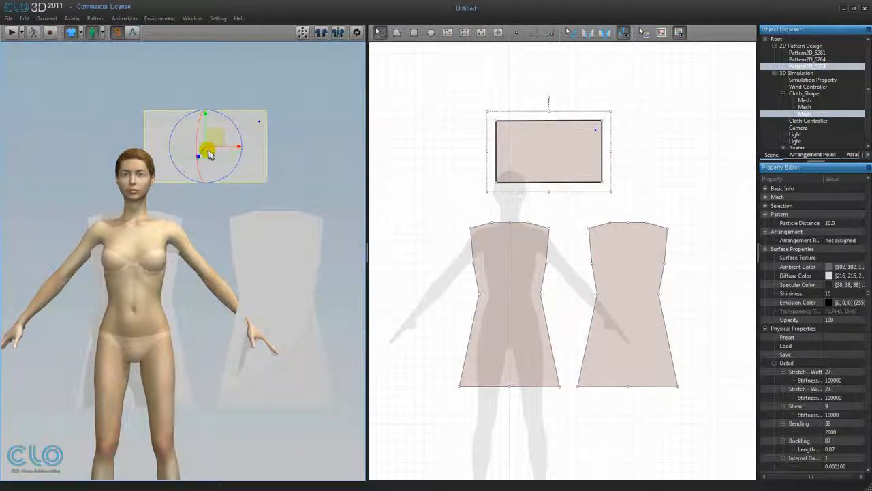
- Rotate the rectangular piece in 3D with the gizmo rings so that it tilts diagonally clockwise
{"action": "left_click_drag", "start_coordinate": [205, 150], "coordinate": [167, 150]}
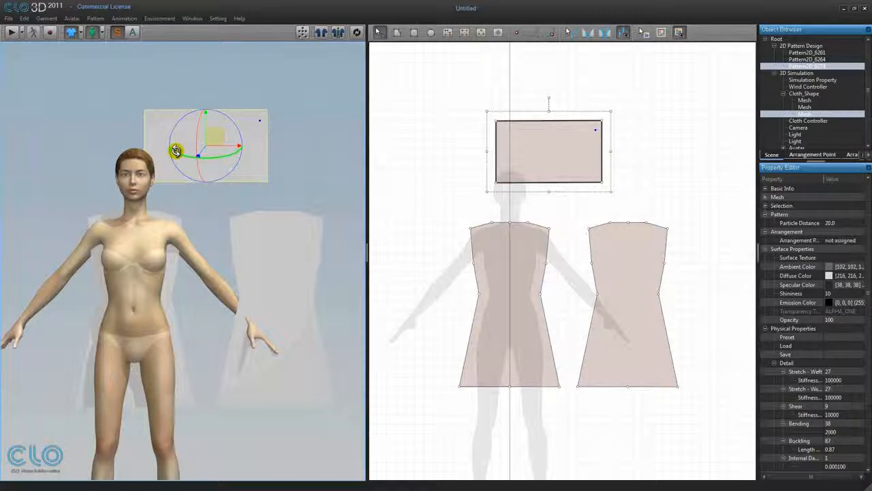
{"action": "left_click_drag", "start_coordinate": [175, 150], "coordinate": [193, 158]}
{"action": "left_click_drag", "start_coordinate": [201, 125], "coordinate": [241, 134]}
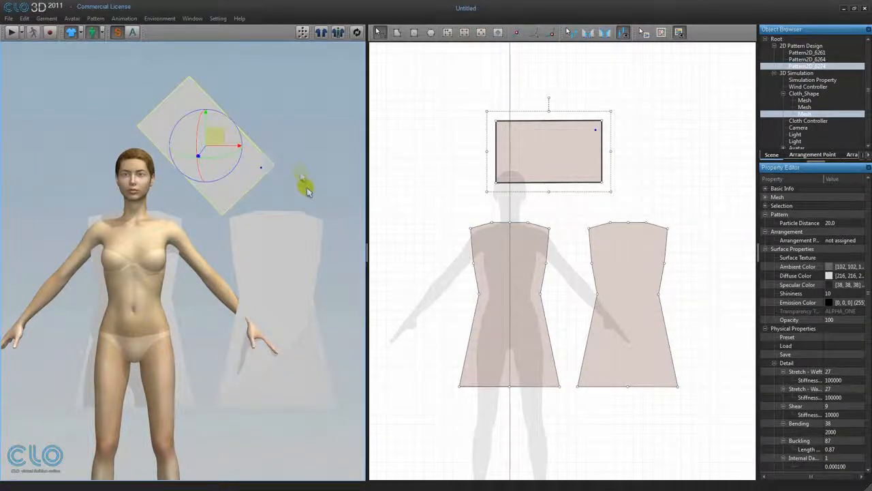
- Delete the rectangular pattern piece and synchronize the 3D view
{"action": "scroll", "coordinate": [300, 190], "scroll_direction": "down", "scroll_amount": 3}
{"action": "middle_click_drag", "start_coordinate": [275, 197], "coordinate": [284, 162]}
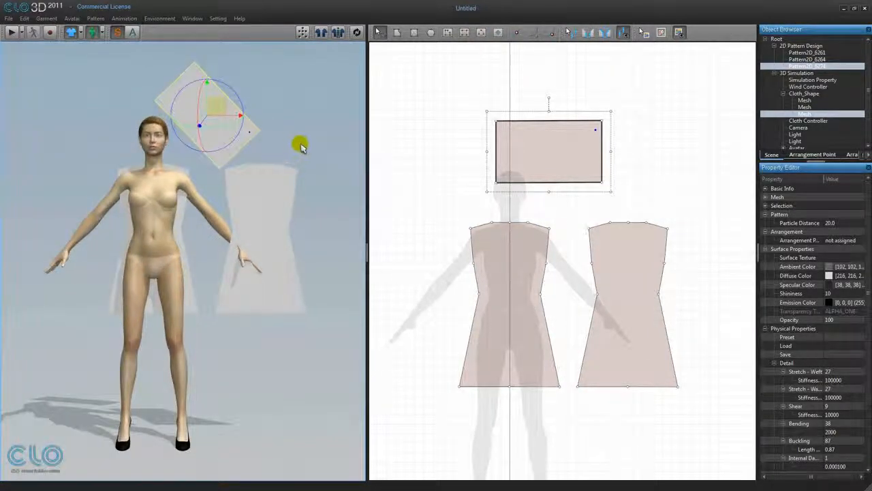
{"action": "left_click", "coordinate": [535, 148]}
{"action": "key", "text": "Delete"}
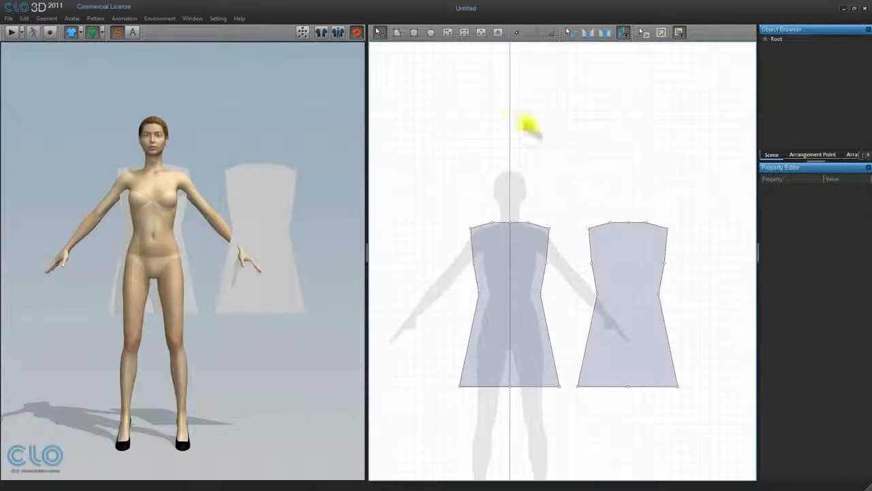
{"action": "left_click", "coordinate": [356, 32]}
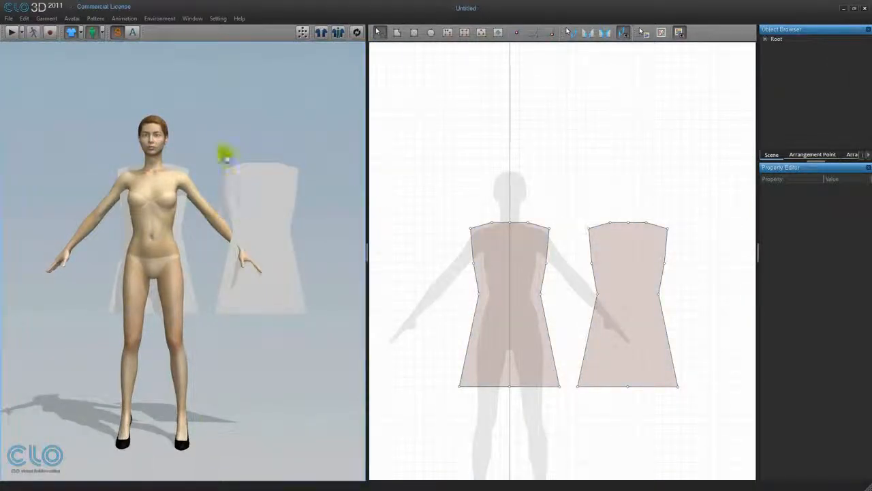
- Move the dress piece that overlaps the avatar forward along the depth axis, in front of her body
{"action": "right_click_drag", "start_coordinate": [327, 243], "coordinate": [137, 247]}
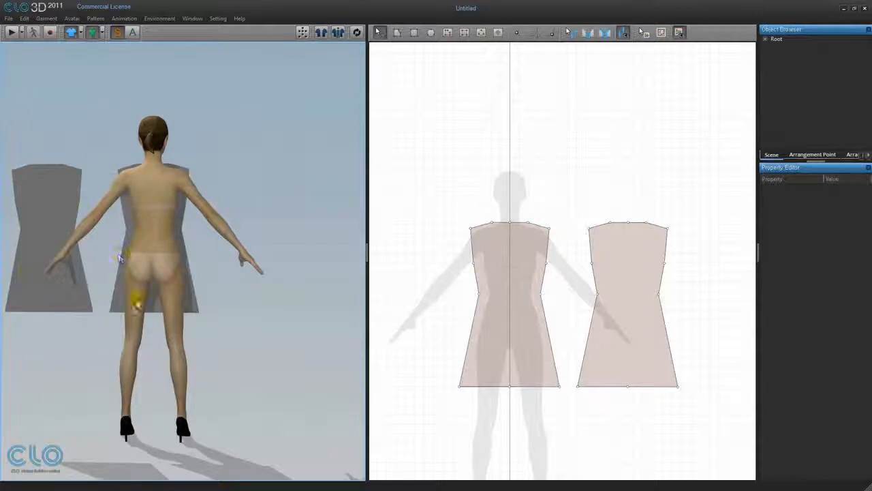
{"action": "right_click_drag", "start_coordinate": [41, 217], "coordinate": [275, 228]}
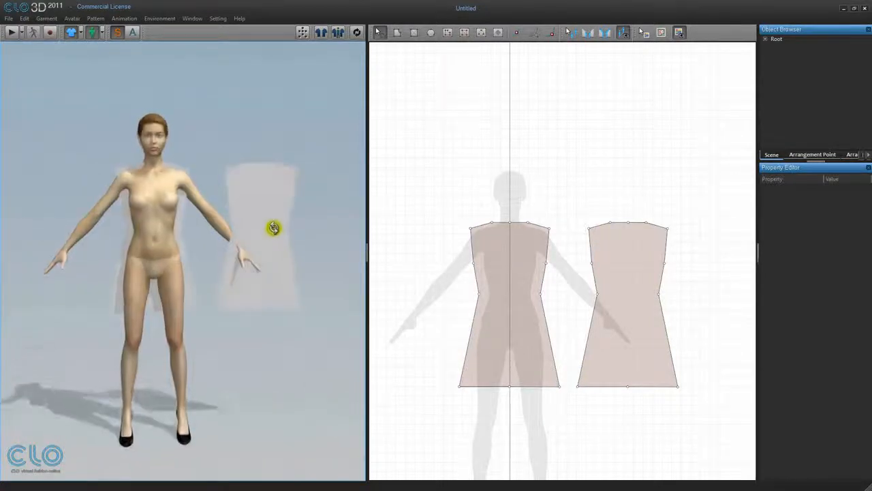
{"action": "left_click", "coordinate": [156, 217]}
{"action": "left_click_drag", "start_coordinate": [151, 241], "coordinate": [157, 272]}
- Flip the second dress piece horizontally in 3D so its outer face points away from the avatar's back
{"action": "right_click_drag", "start_coordinate": [338, 241], "coordinate": [134, 242]}
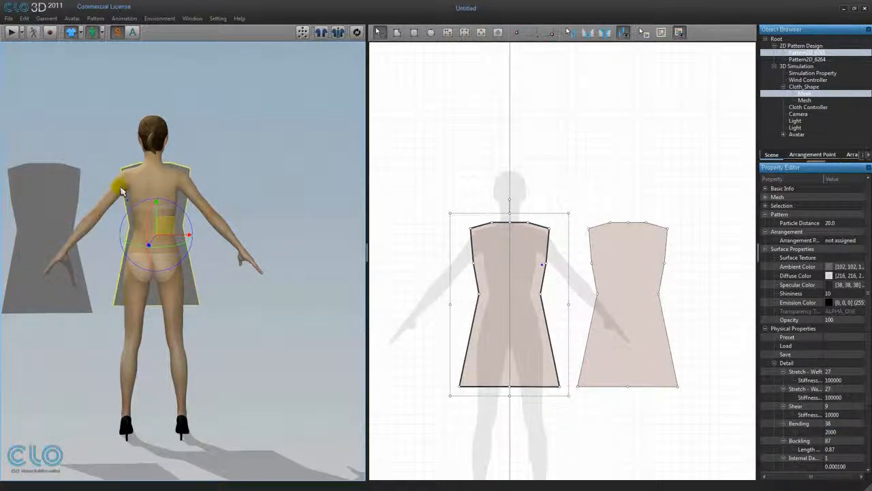
{"action": "left_click", "coordinate": [56, 202]}
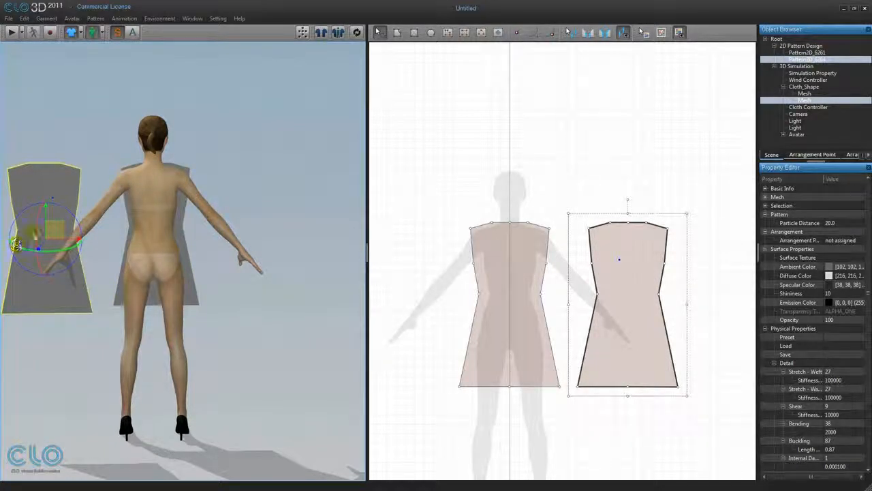
{"action": "right_click", "coordinate": [63, 179]}
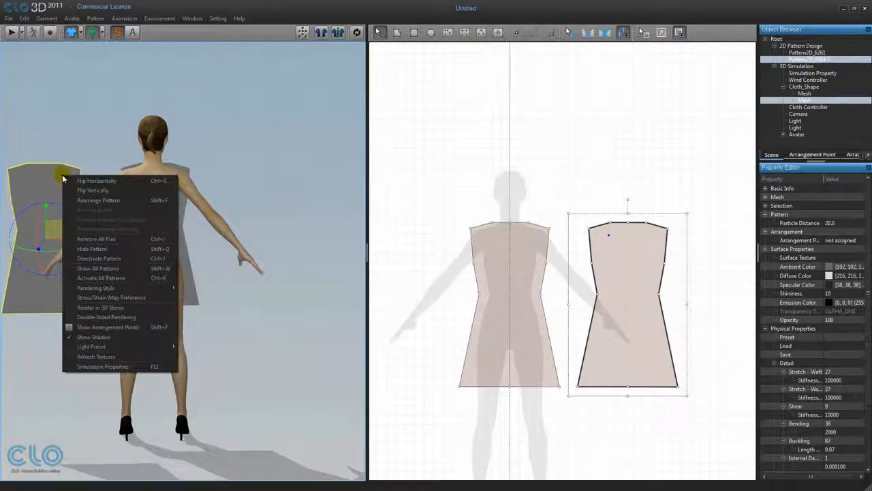
{"action": "left_click", "coordinate": [116, 182]}
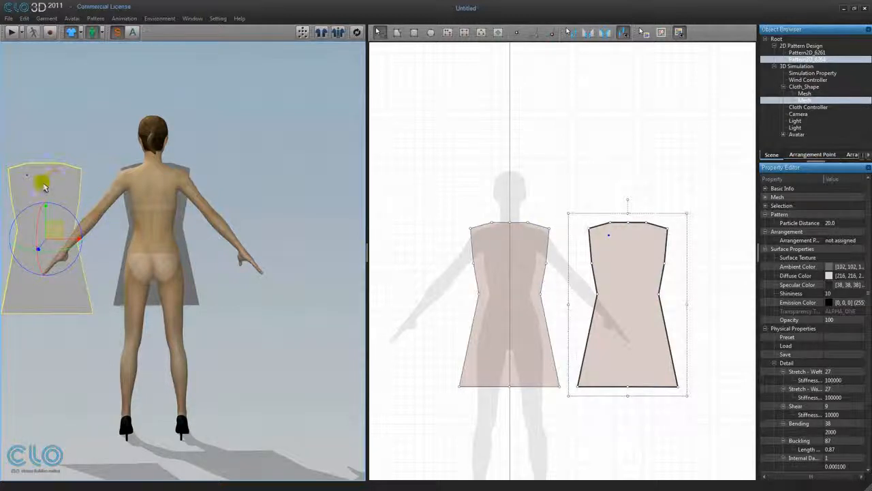
- Align the flipped dress piece with the avatar's back and offset it behind her body along the depth axis
{"action": "left_click_drag", "start_coordinate": [39, 184], "coordinate": [149, 181]}
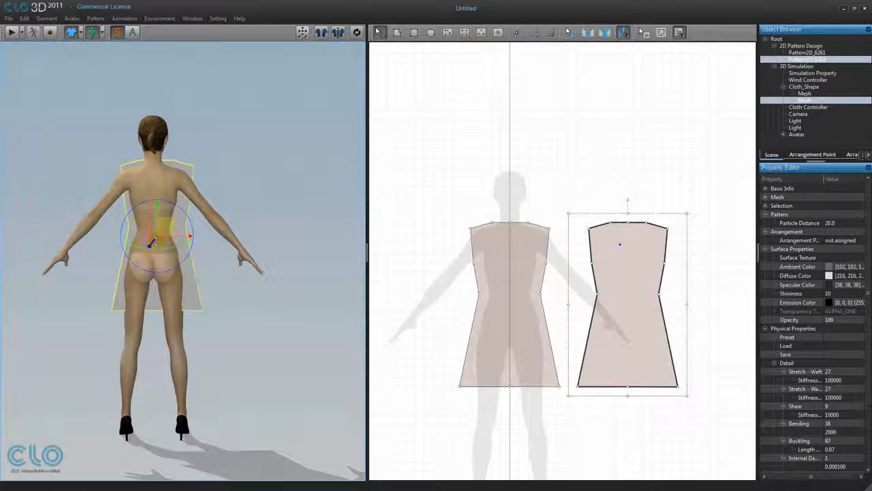
{"action": "left_click_drag", "start_coordinate": [154, 241], "coordinate": [155, 259]}
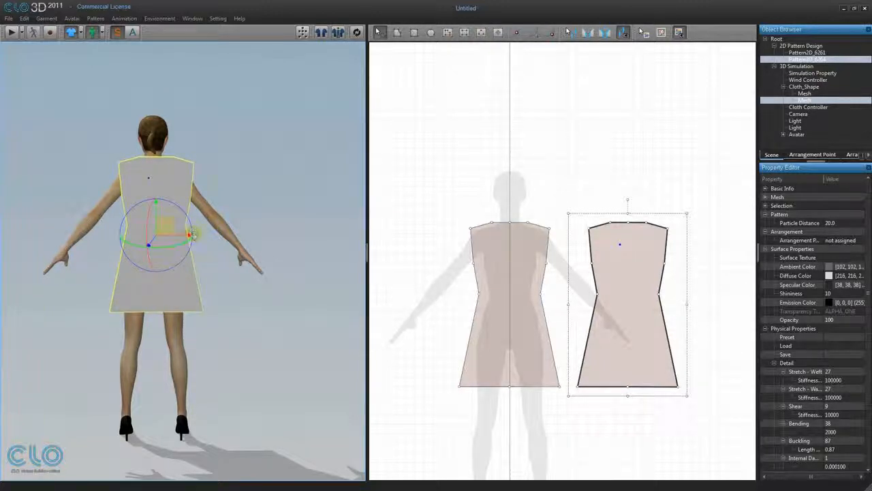
{"action": "right_click_drag", "start_coordinate": [204, 147], "coordinate": [237, 231]}
{"action": "left_click", "coordinate": [306, 190]}
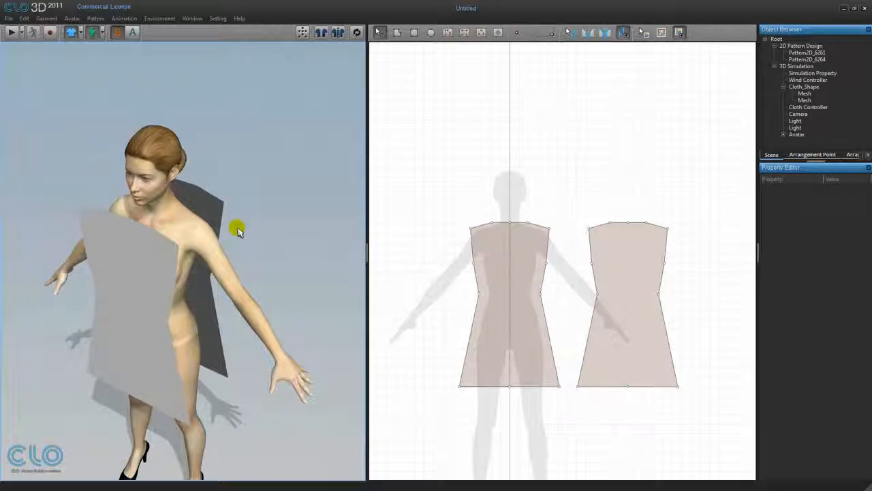
{"action": "right_click_drag", "start_coordinate": [236, 230], "coordinate": [220, 203]}
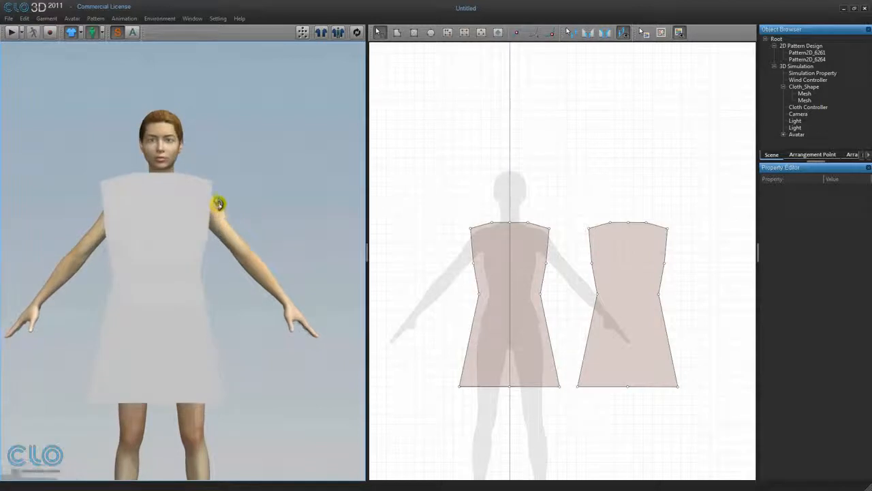
{"action": "scroll", "coordinate": [230, 203], "scroll_direction": "down", "scroll_amount": 2}
{"action": "middle_click_drag", "start_coordinate": [224, 230], "coordinate": [219, 204]}
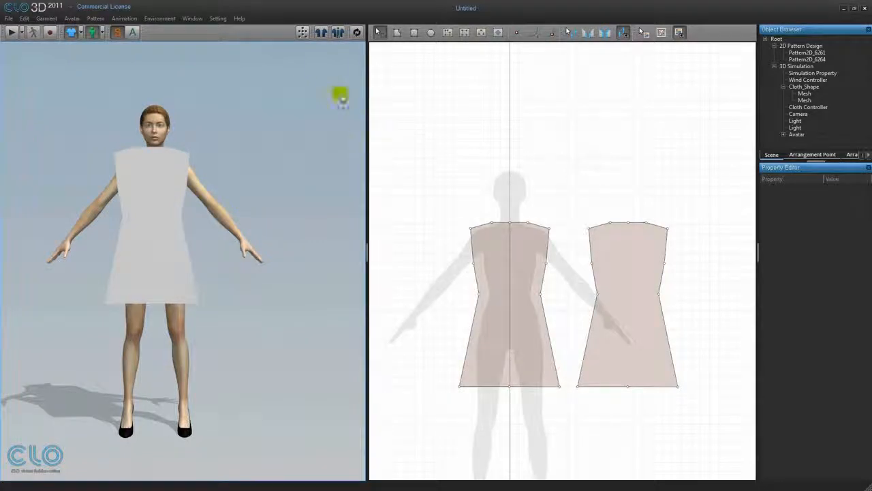
- Reset both dress pieces in 3D to their flat 2D pattern layout and show the avatar's arrangement points
{"action": "left_click", "coordinate": [323, 33]}
{"action": "left_click", "coordinate": [465, 248]}
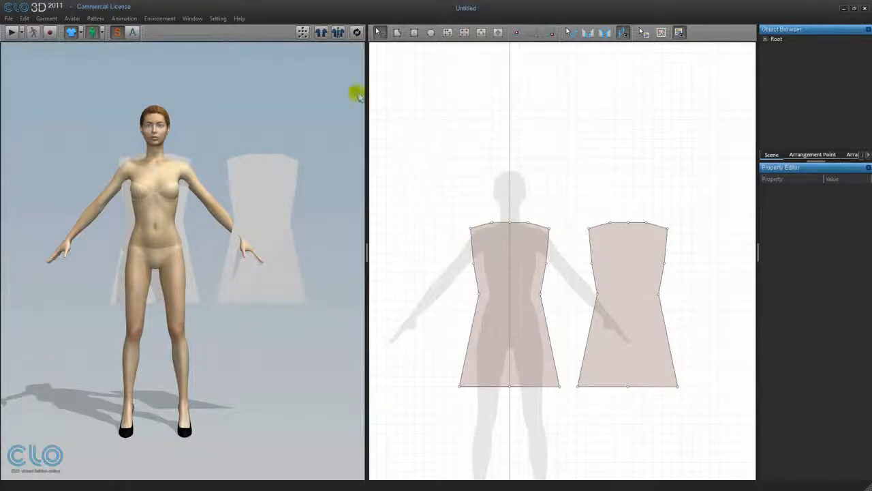
{"action": "left_click", "coordinate": [303, 33]}
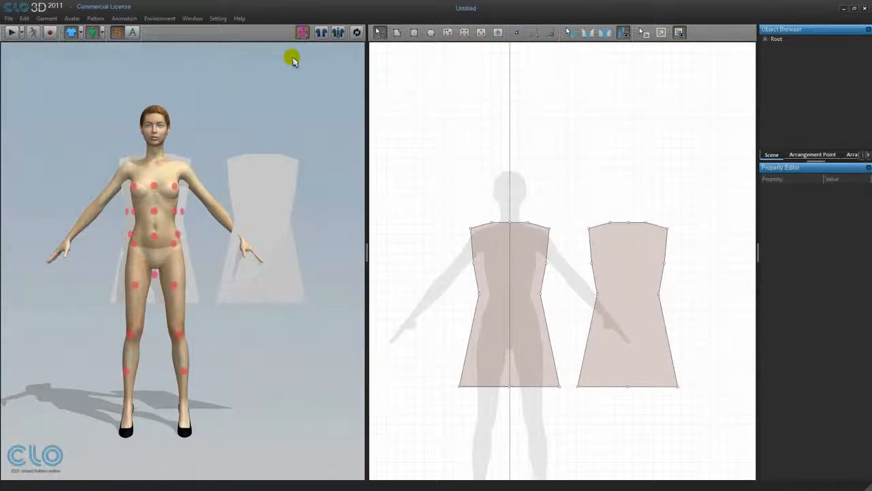
{"action": "right_click_drag", "start_coordinate": [204, 257], "coordinate": [266, 269]}
{"action": "right_click_drag", "start_coordinate": [201, 271], "coordinate": [389, 242]}
{"action": "right_click_drag", "start_coordinate": [215, 239], "coordinate": [319, 244]}
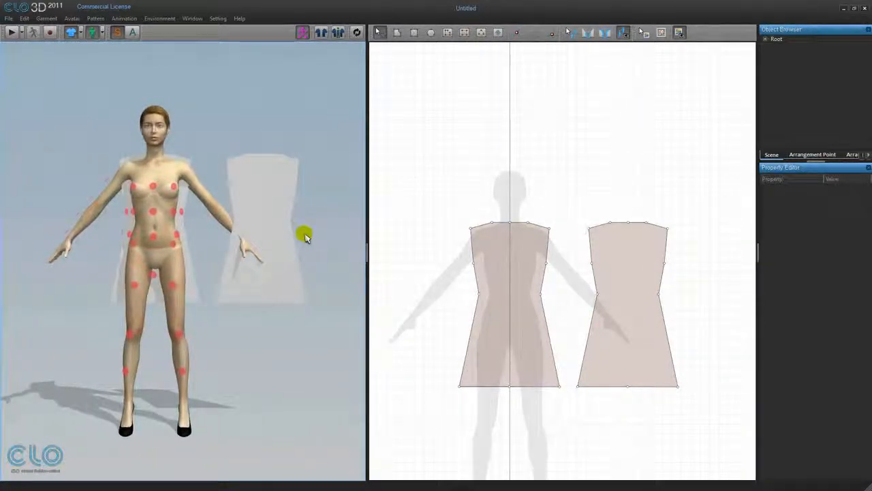
- Show the avatar's arrangement bounding volume, inspect it around her body, and hide it again
{"action": "left_click", "coordinate": [104, 35]}
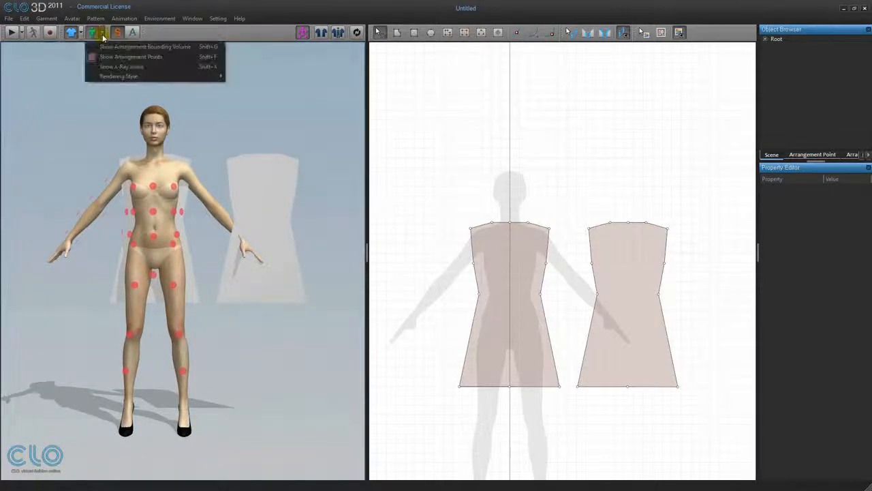
{"action": "left_click", "coordinate": [102, 46]}
{"action": "right_click_drag", "start_coordinate": [290, 123], "coordinate": [259, 120]}
{"action": "left_click", "coordinate": [101, 32]}
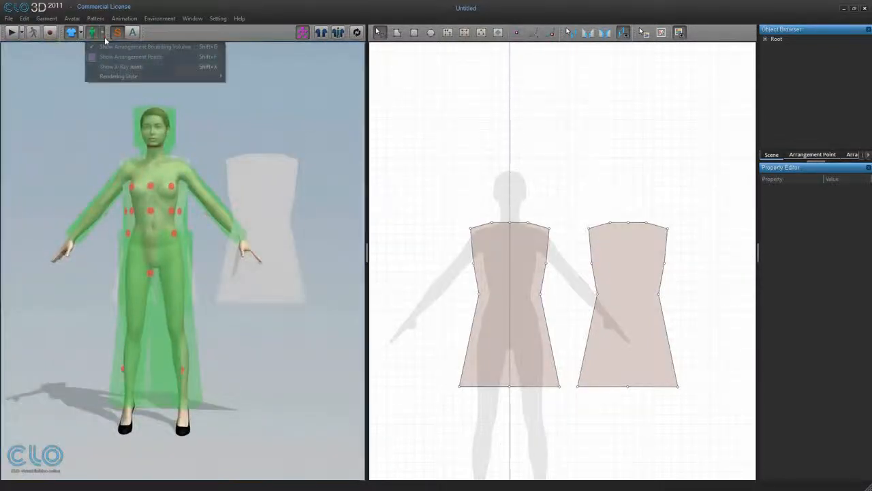
{"action": "left_click", "coordinate": [116, 49]}
{"action": "right_click_drag", "start_coordinate": [212, 106], "coordinate": [218, 109]}
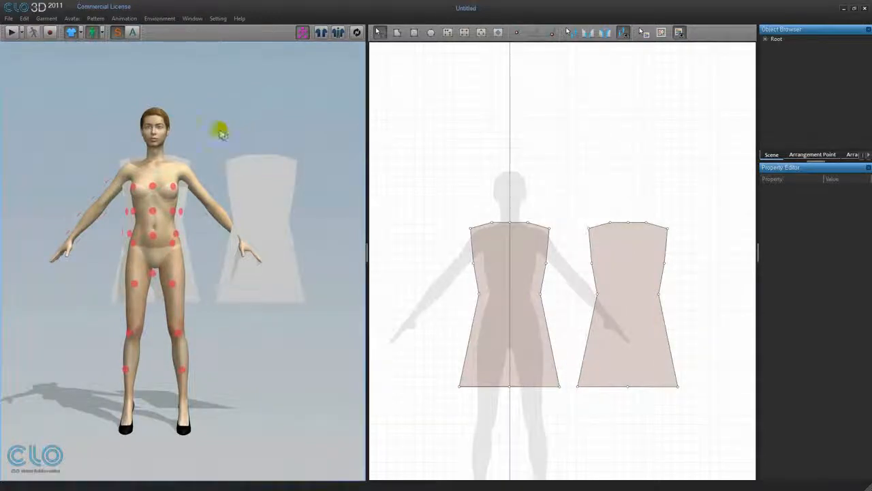
- Pull the dress piece behind the avatar out to her side and place it on the Waist_Front arrangement point
{"action": "left_click", "coordinate": [183, 163]}
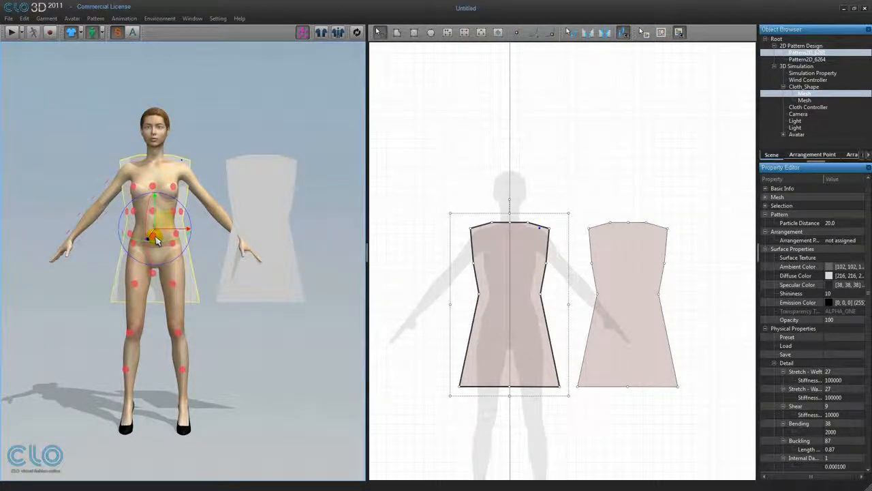
{"action": "left_click_drag", "start_coordinate": [155, 238], "coordinate": [319, 126]}
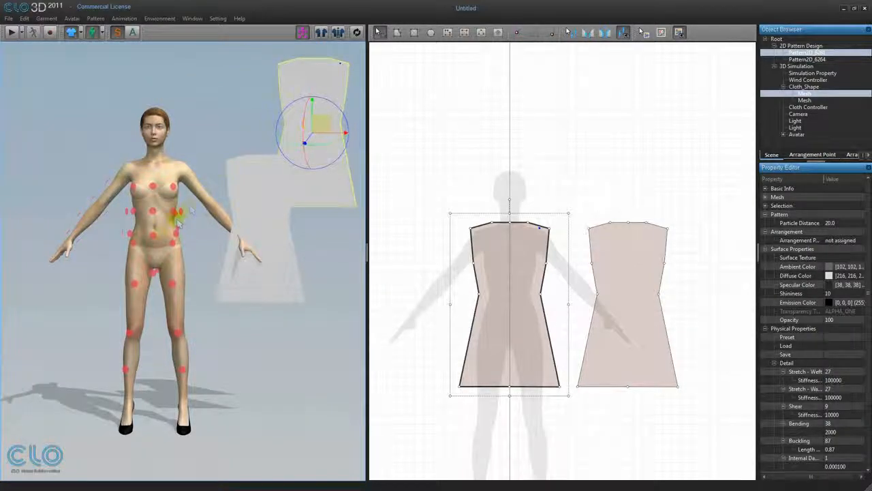
{"action": "left_click", "coordinate": [153, 238]}
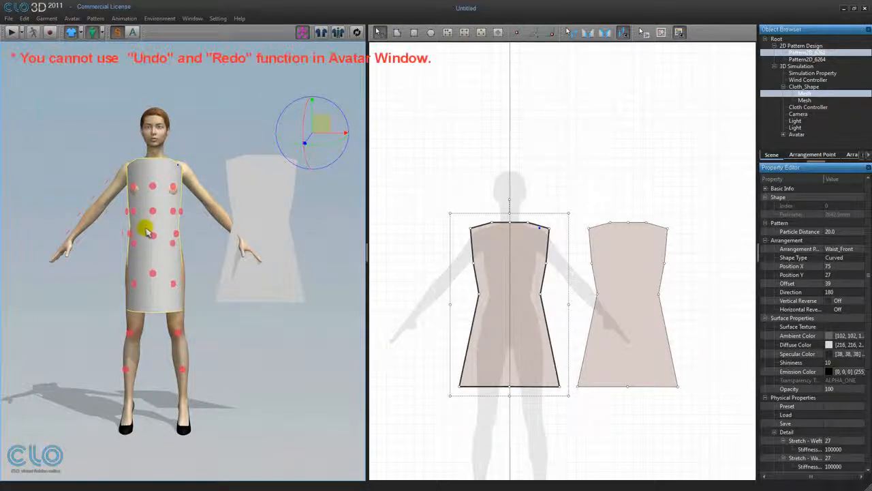
- Try the front dress piece on the Right_Arm arrangement point, return it to Waist_Front, and deselect it
{"action": "right_click_drag", "start_coordinate": [145, 228], "coordinate": [109, 224]}
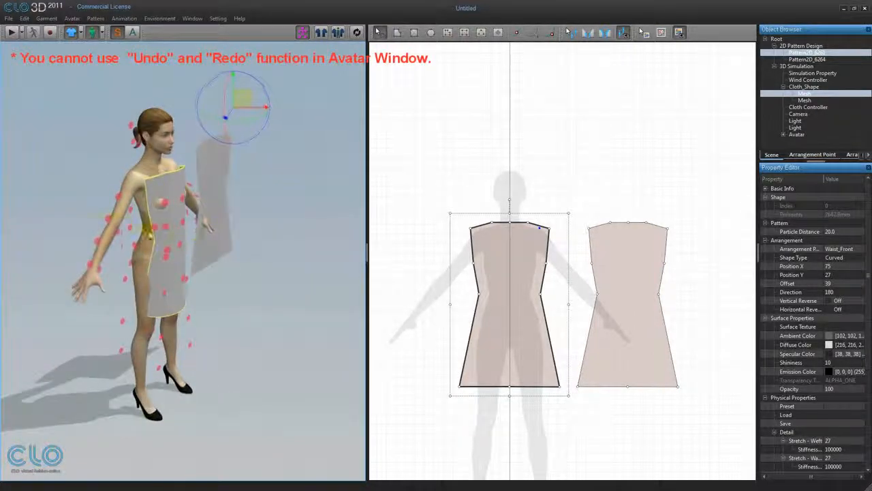
{"action": "left_click", "coordinate": [109, 224]}
{"action": "right_click_drag", "start_coordinate": [275, 270], "coordinate": [214, 239]}
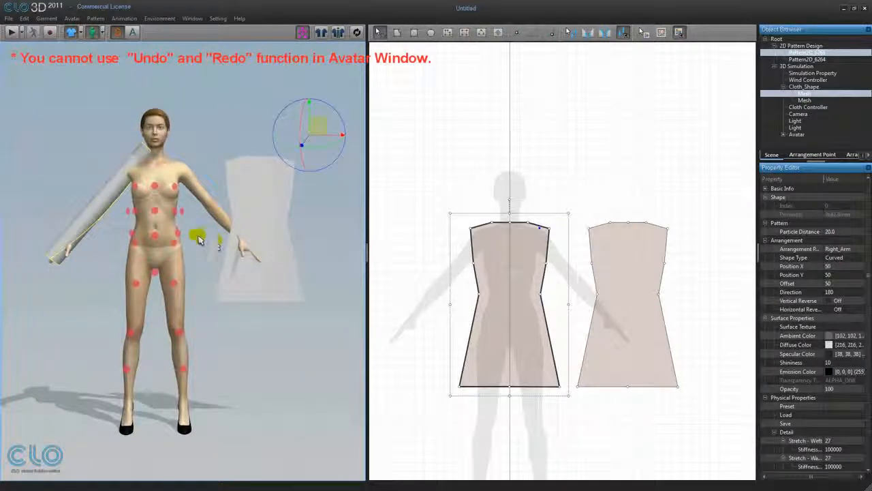
{"action": "left_click", "coordinate": [158, 235]}
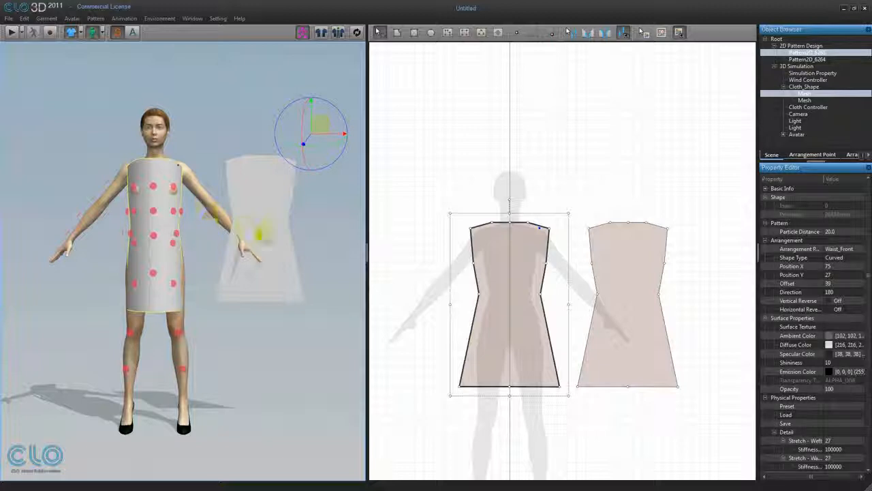
{"action": "left_click", "coordinate": [342, 219]}
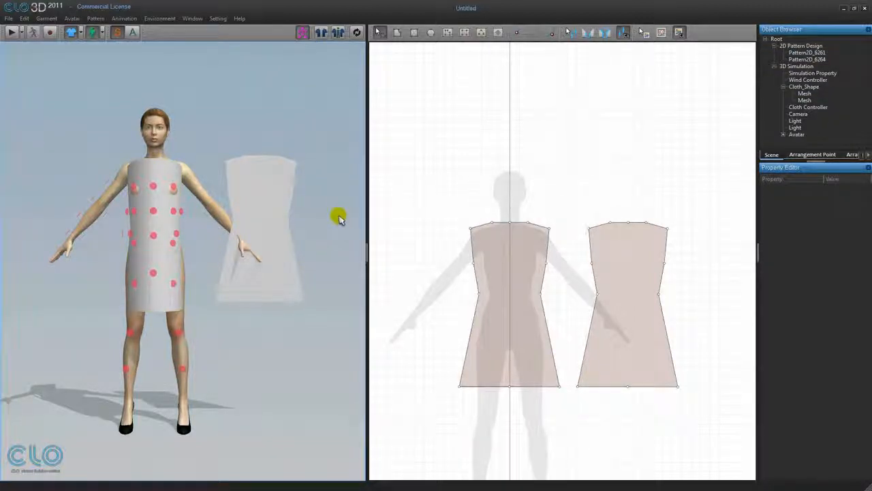
- Place the second dress piece on the Waist_Back arrangement point behind the avatar
{"action": "right_click_drag", "start_coordinate": [339, 216], "coordinate": [139, 217]}
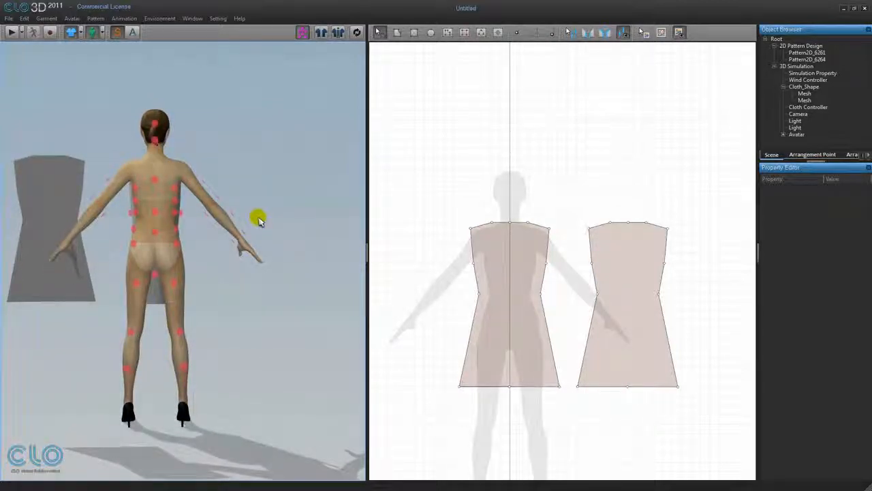
{"action": "left_click", "coordinate": [48, 181]}
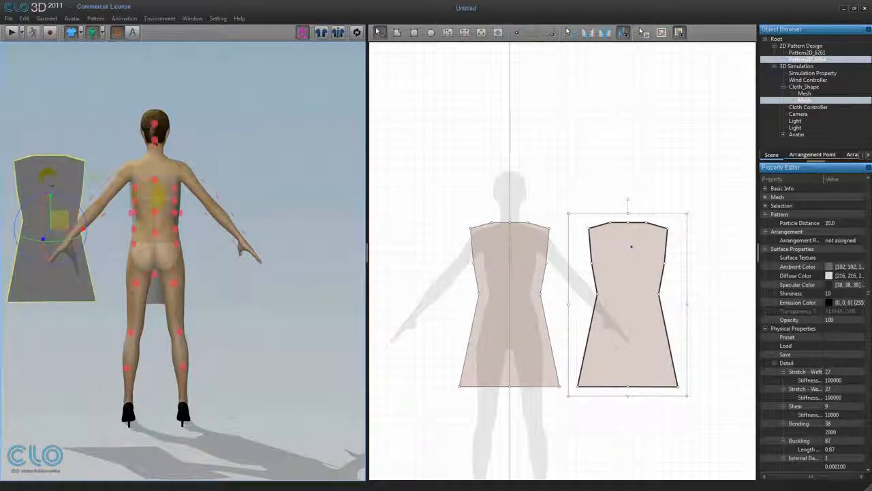
{"action": "left_click", "coordinate": [156, 236]}
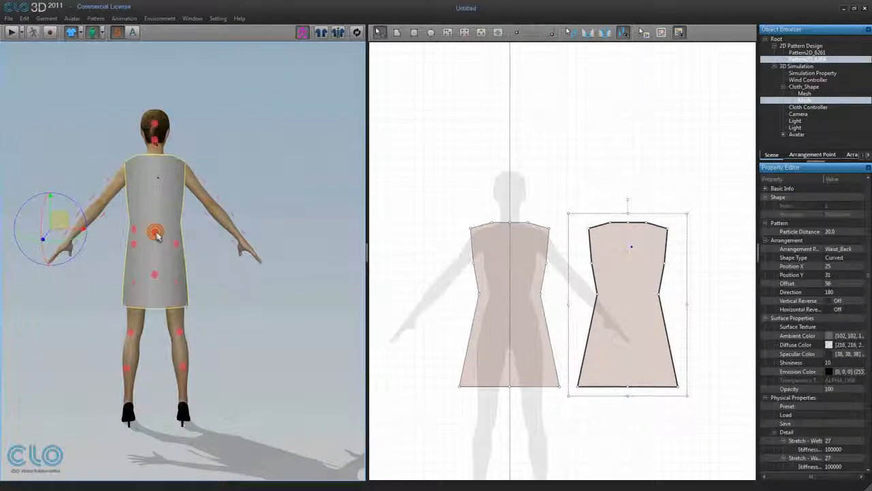
{"action": "right_click_drag", "start_coordinate": [233, 251], "coordinate": [323, 250]}
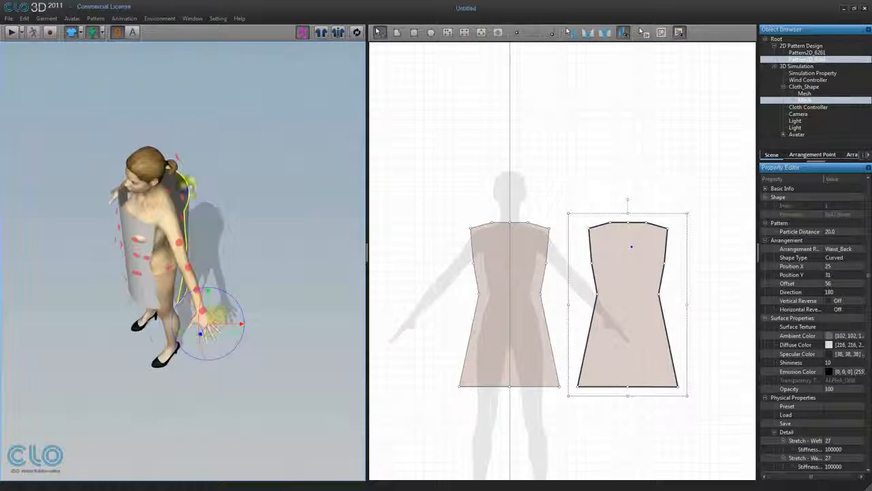
- Raise the front dress piece slightly along the vertical axis on the avatar's body
{"action": "right_click_drag", "start_coordinate": [225, 220], "coordinate": [234, 186]}
{"action": "left_click", "coordinate": [179, 192]}
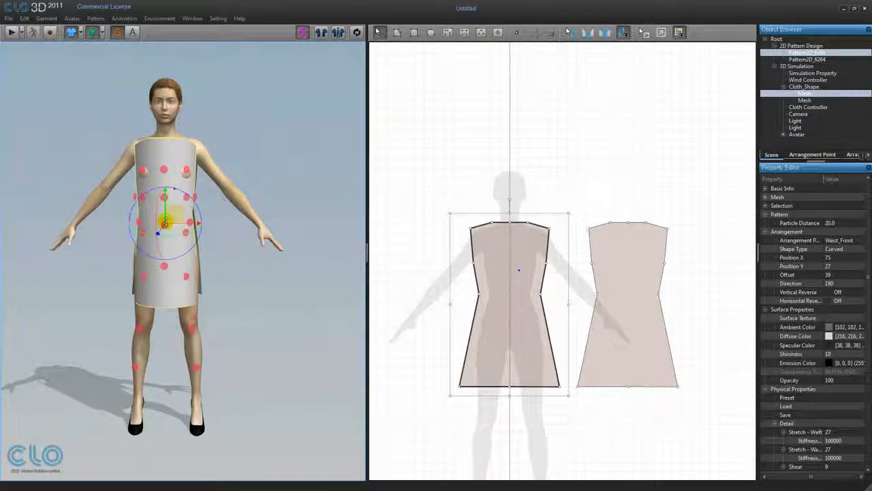
{"action": "left_click_drag", "start_coordinate": [165, 219], "coordinate": [162, 206]}
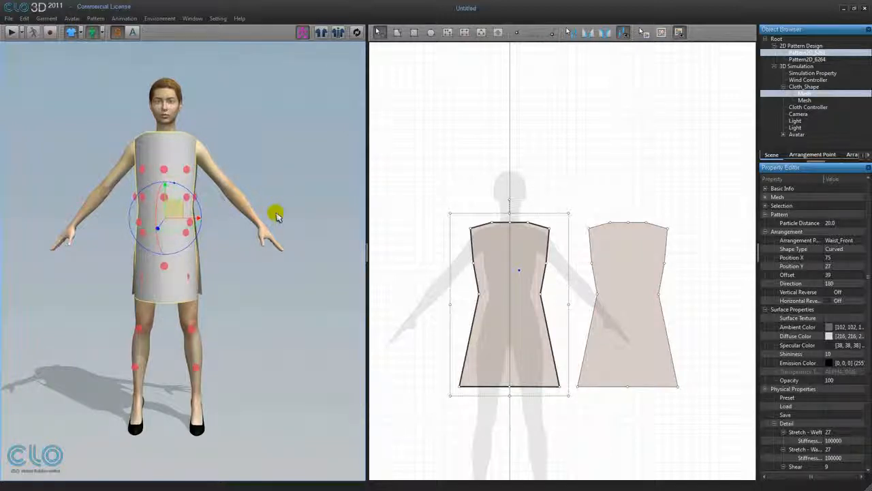